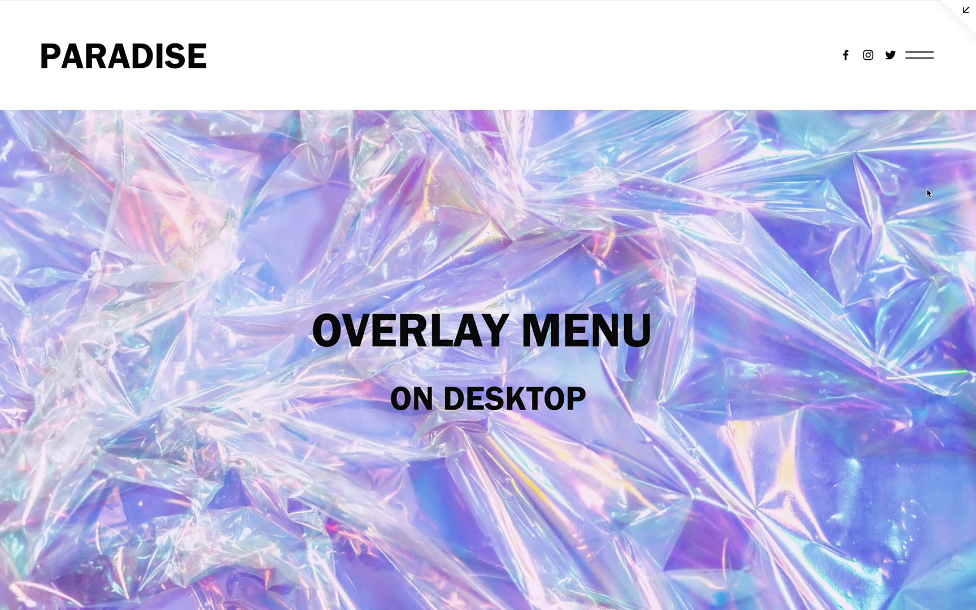
Step: Preview the overlay menu, then open SquareKicker's Site design settings on the Header options
{"action": "left_click", "coordinate": [924, 58]}
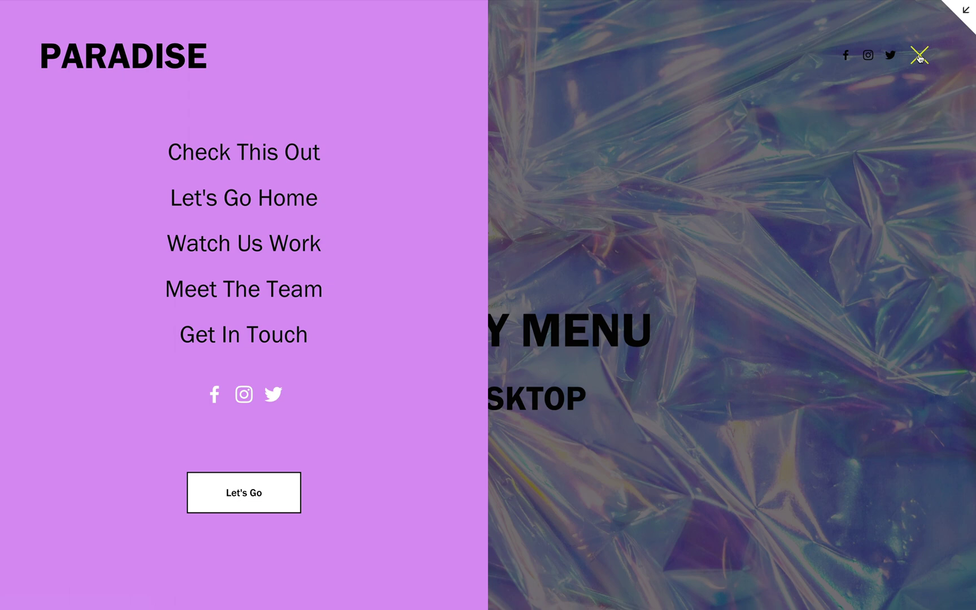
{"action": "left_click", "coordinate": [919, 56]}
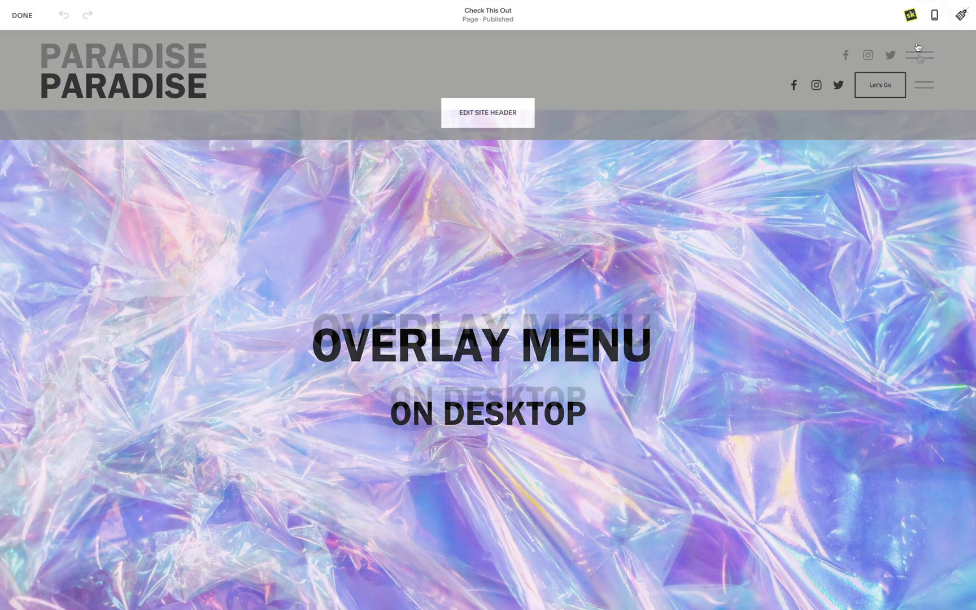
{"action": "left_click", "coordinate": [911, 16]}
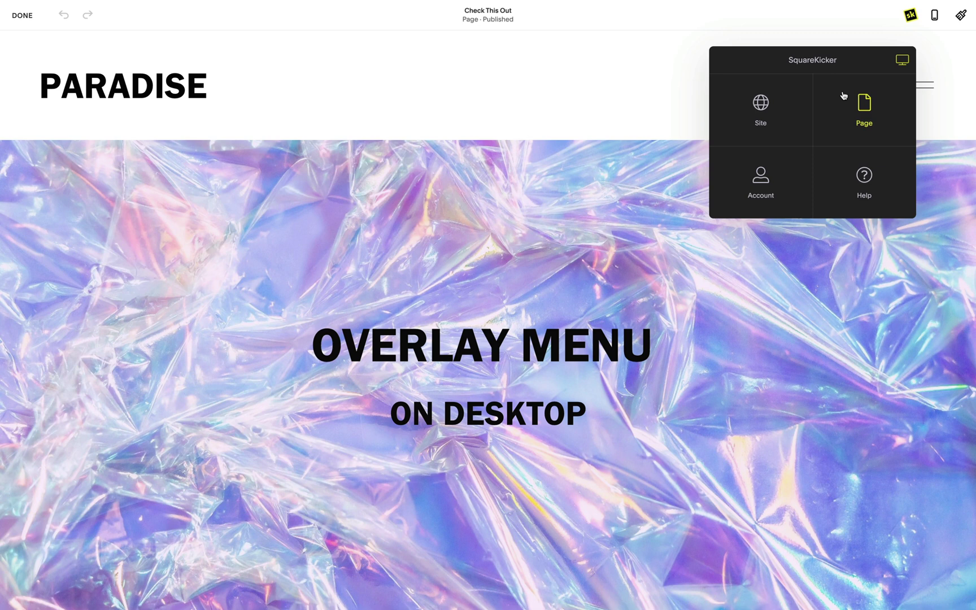
{"action": "left_click", "coordinate": [786, 111]}
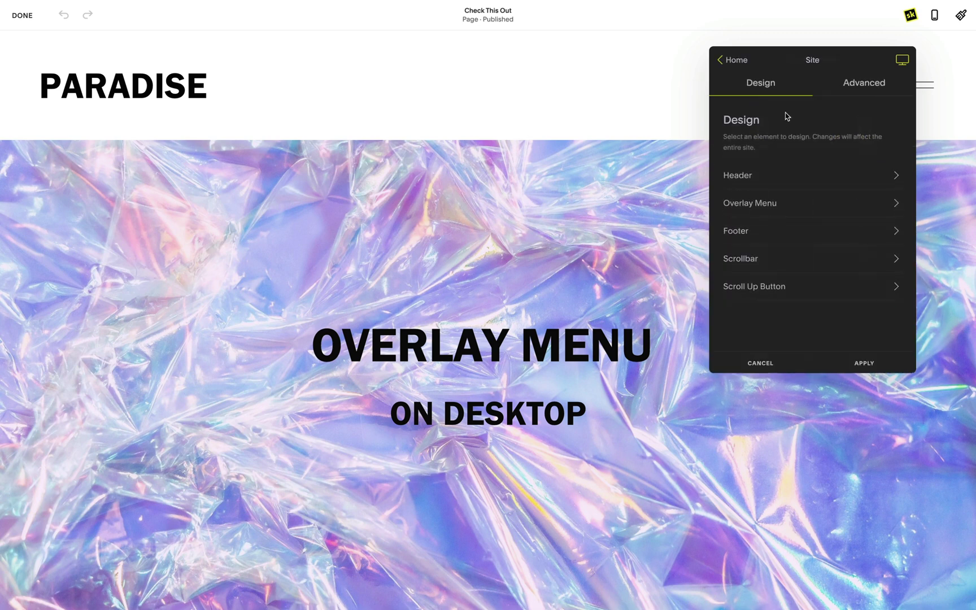
{"action": "left_click", "coordinate": [786, 174]}
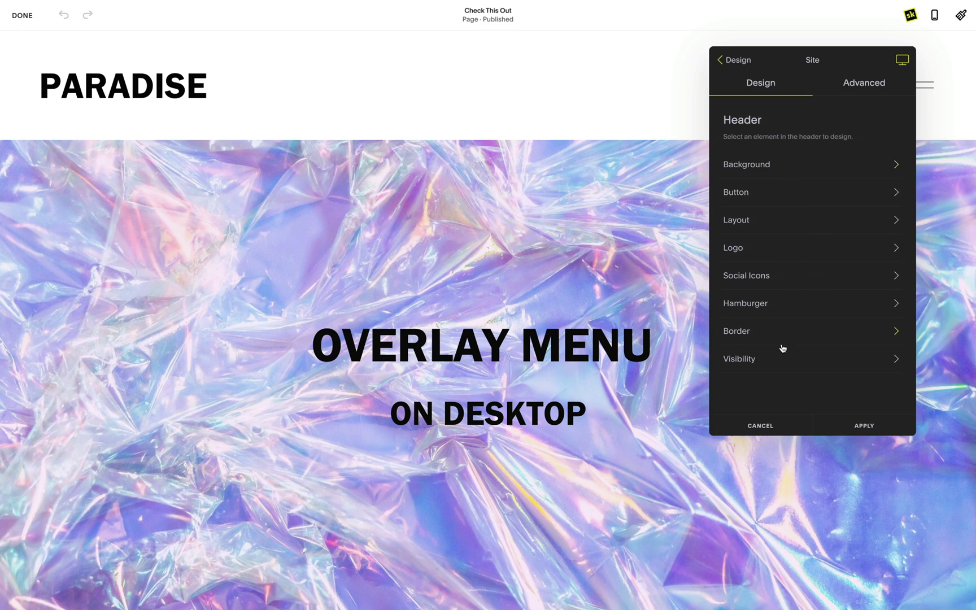
{"action": "left_click", "coordinate": [784, 364]}
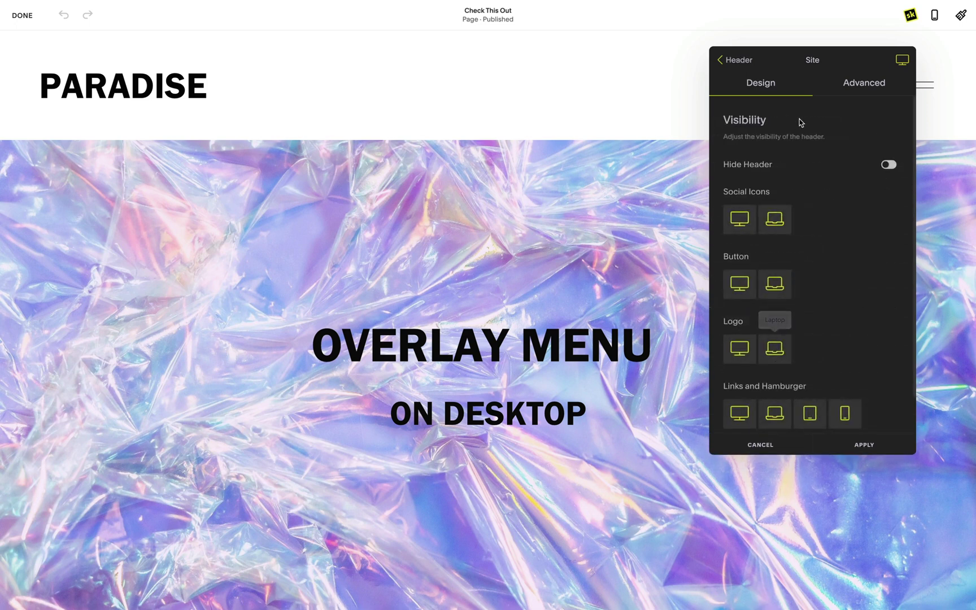
{"action": "left_click_drag", "start_coordinate": [835, 67], "coordinate": [796, 181]}
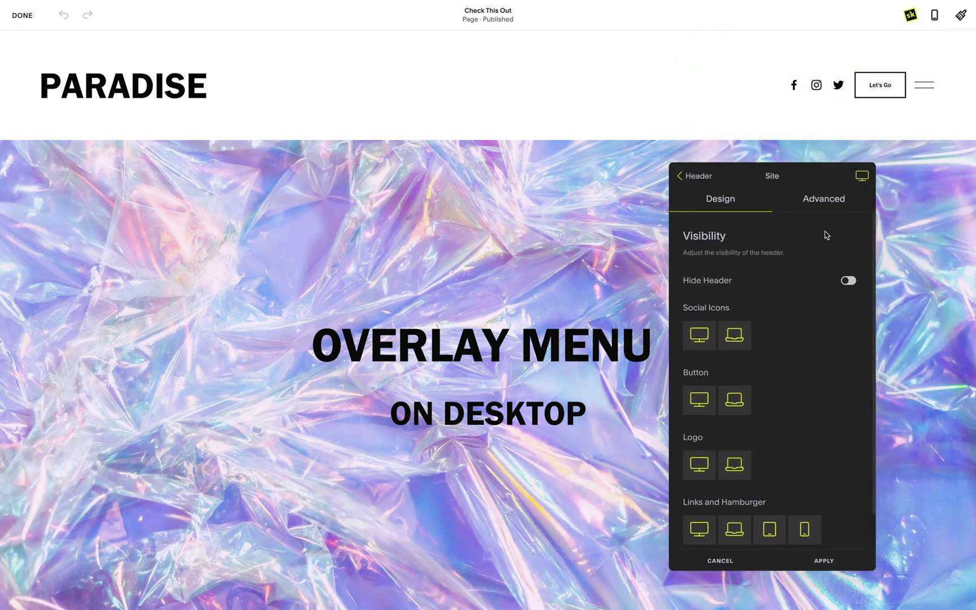
{"action": "left_click", "coordinate": [848, 281]}
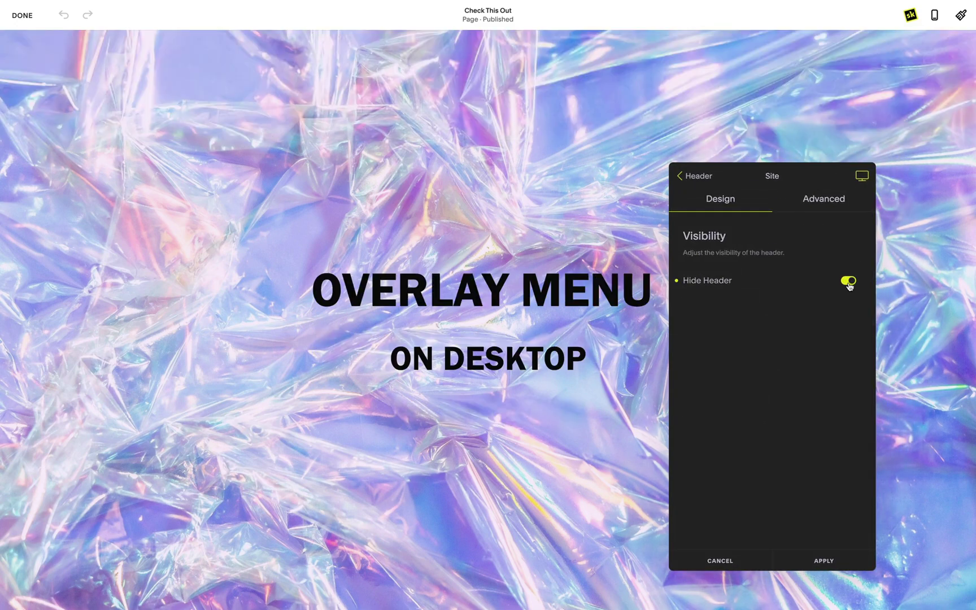
{"action": "left_click", "coordinate": [848, 282]}
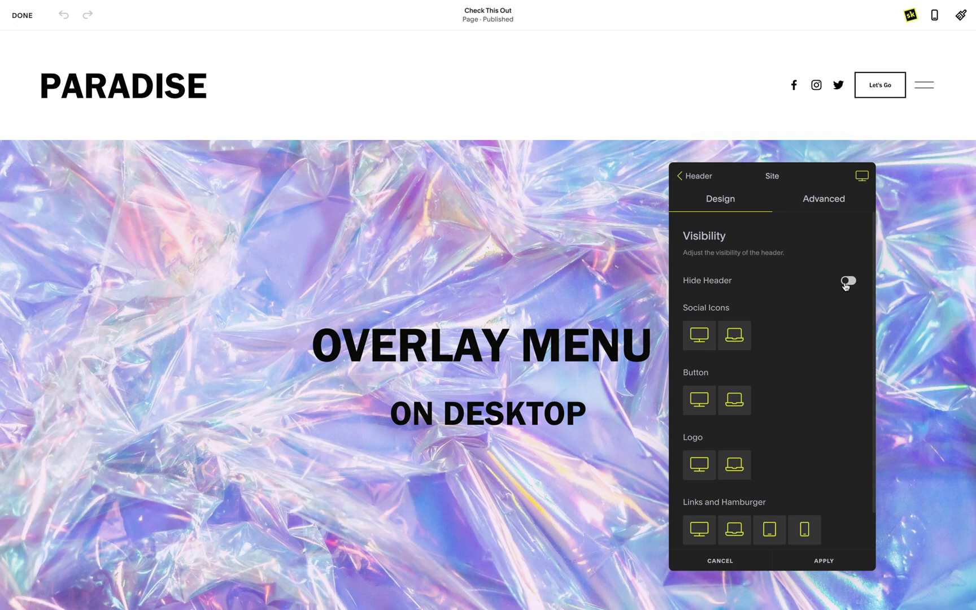
{"action": "left_click", "coordinate": [699, 337]}
{"action": "left_click", "coordinate": [702, 399]}
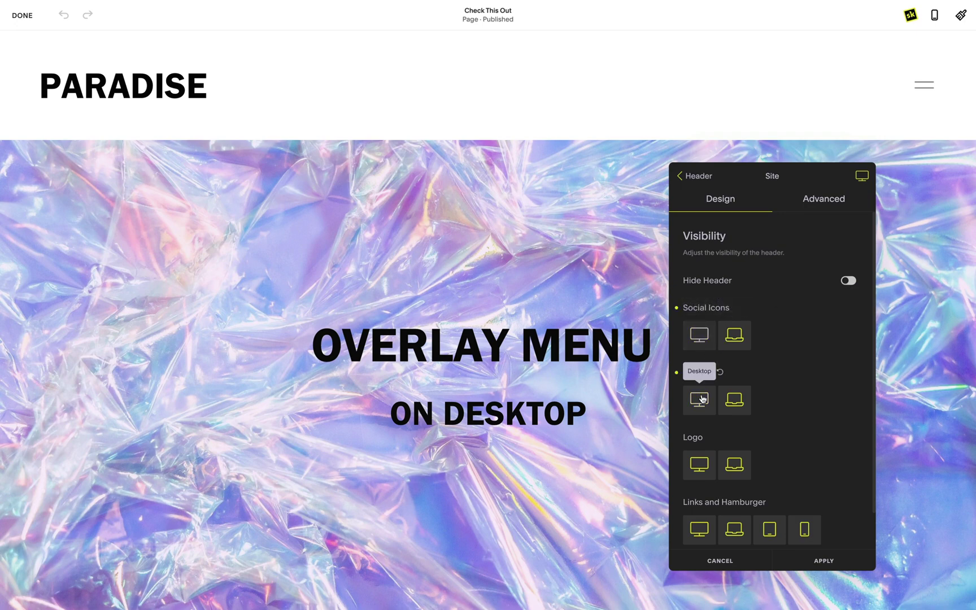
{"action": "left_click", "coordinate": [700, 465]}
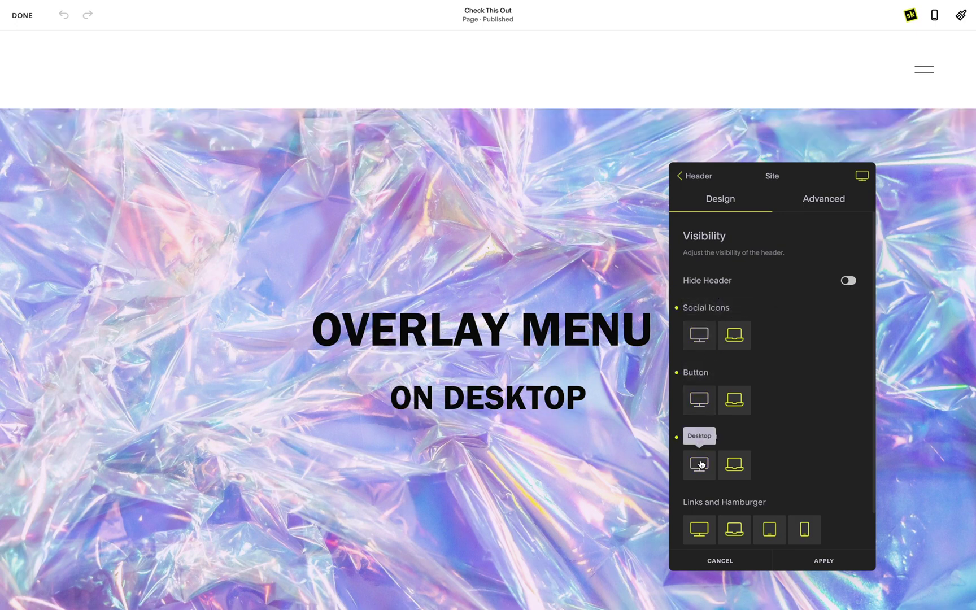
{"action": "left_click", "coordinate": [699, 530]}
{"action": "left_click", "coordinate": [700, 465]}
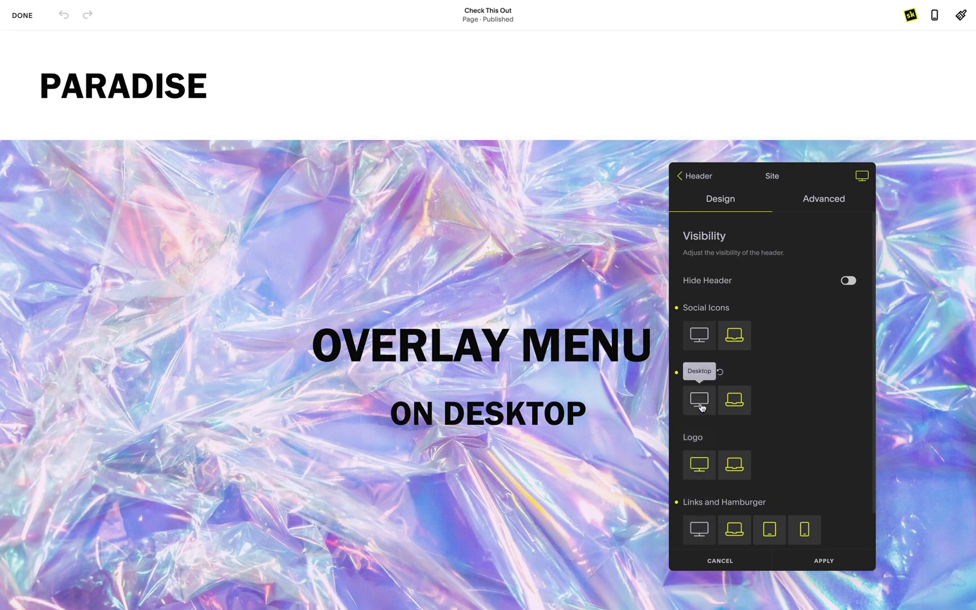
{"action": "left_click", "coordinate": [700, 402]}
{"action": "left_click", "coordinate": [699, 337]}
{"action": "left_click", "coordinate": [699, 529]}
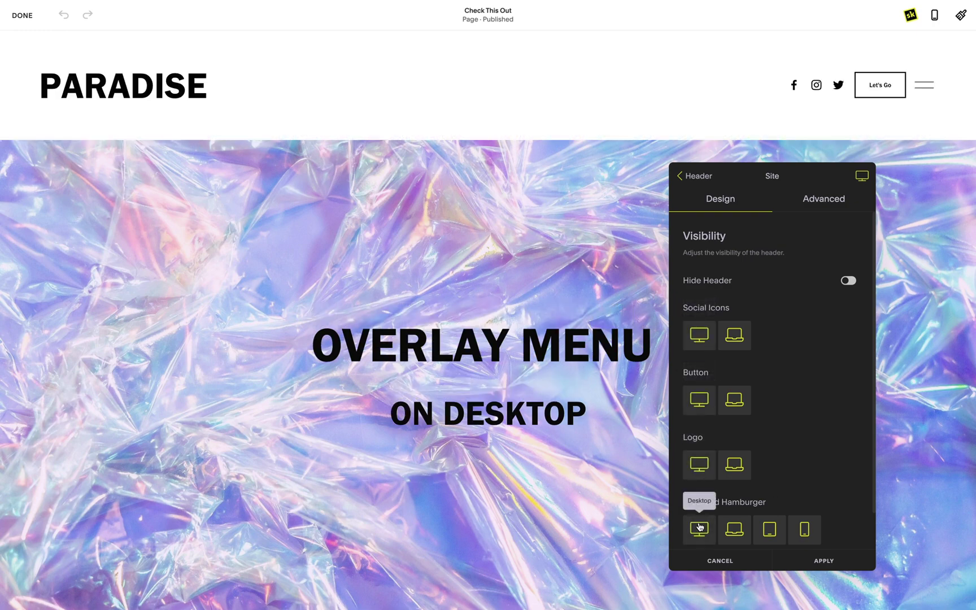
Step: Set the header hamburger icon to 50px size with a 3px stroke width
{"action": "left_click", "coordinate": [706, 179]}
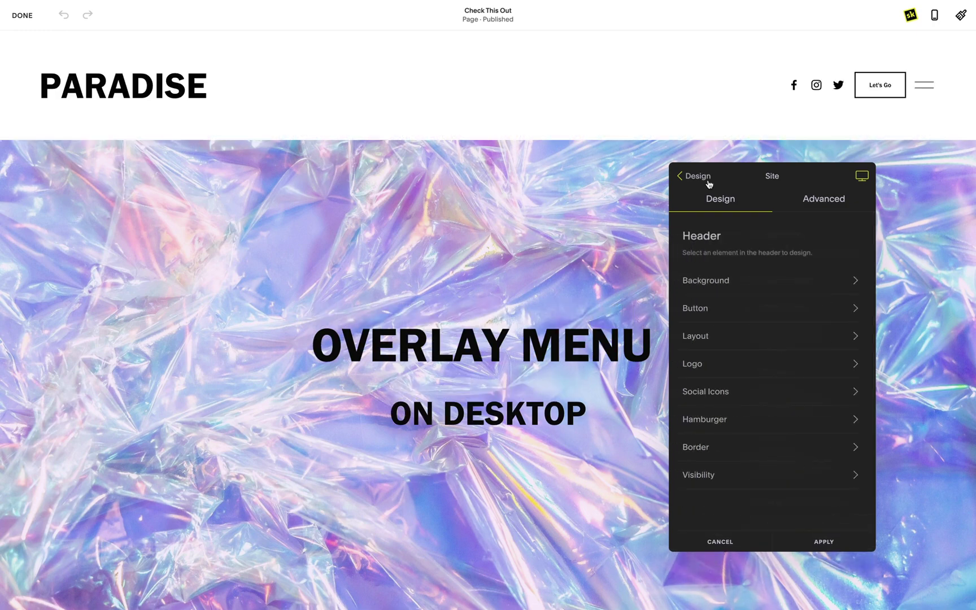
{"action": "left_click", "coordinate": [760, 421]}
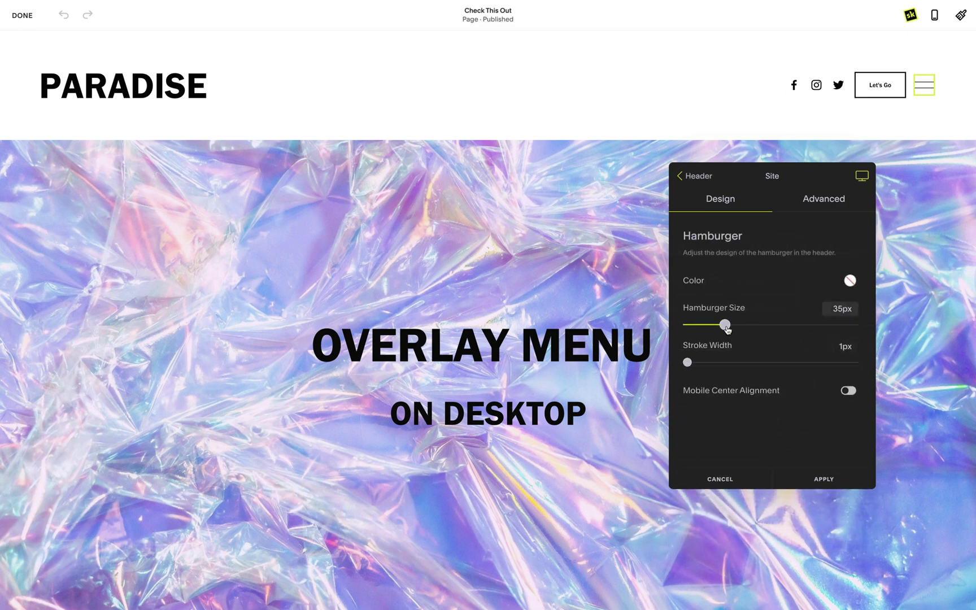
{"action": "mouse_move", "coordinate": [725, 324]}
{"action": "left_mouse_down"}
{"action": "mouse_move", "coordinate": [799, 331]}
{"action": "mouse_move", "coordinate": [781, 330]}
{"action": "left_mouse_up"}
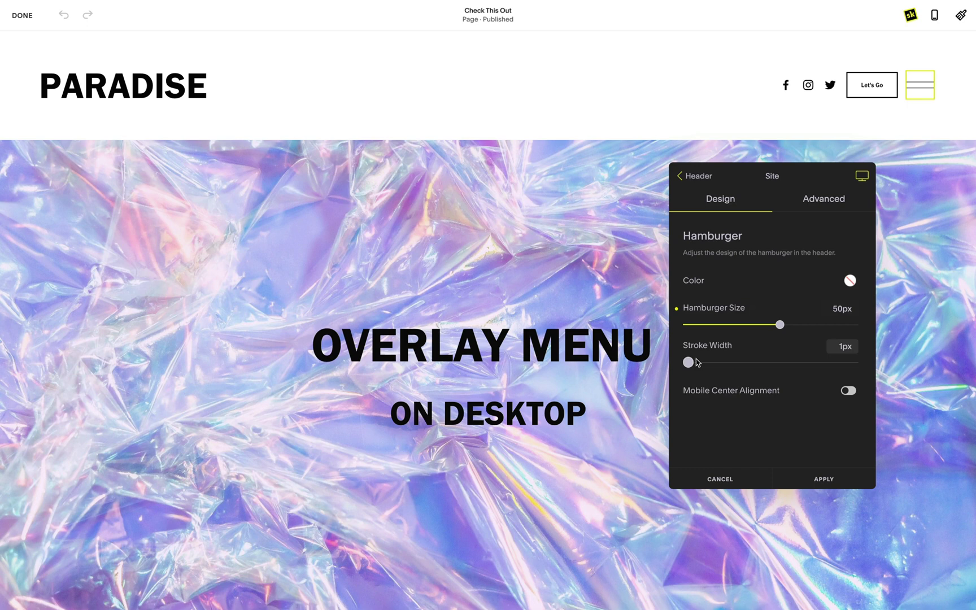
{"action": "mouse_move", "coordinate": [688, 362]}
{"action": "left_mouse_down"}
{"action": "mouse_move", "coordinate": [848, 366]}
{"action": "mouse_move", "coordinate": [751, 369]}
{"action": "left_mouse_up"}
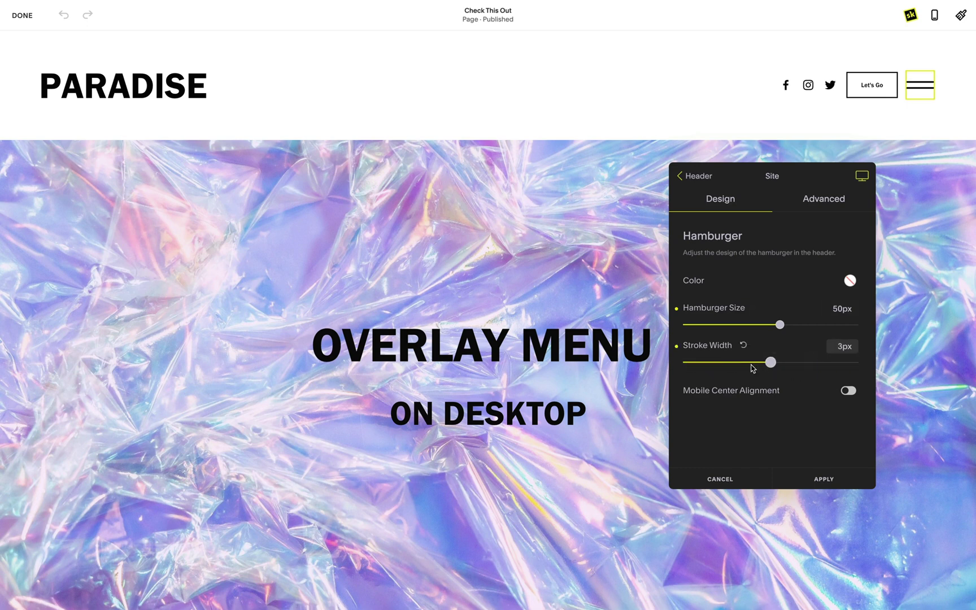
{"action": "left_click", "coordinate": [703, 179]}
Step: Open the Overlay Menu design options and check the Desktop Overlay Menu advanced setting
{"action": "left_click", "coordinate": [704, 180]}
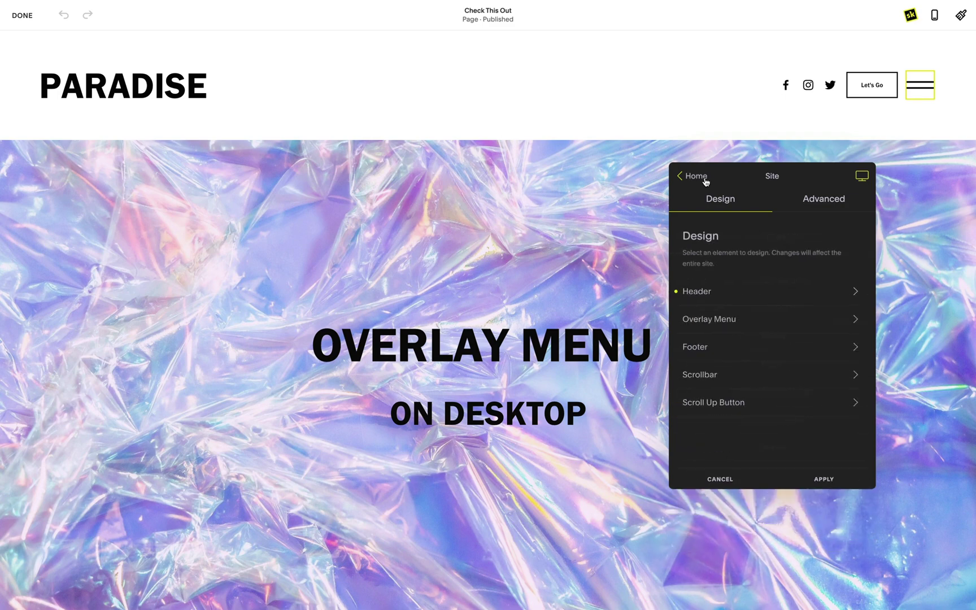
{"action": "left_click", "coordinate": [759, 319]}
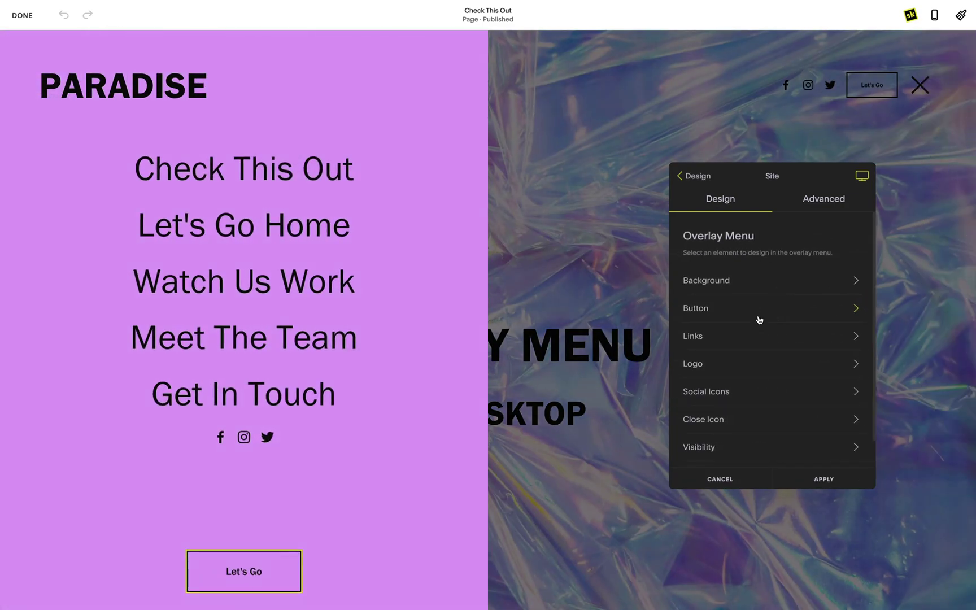
{"action": "left_click", "coordinate": [813, 205]}
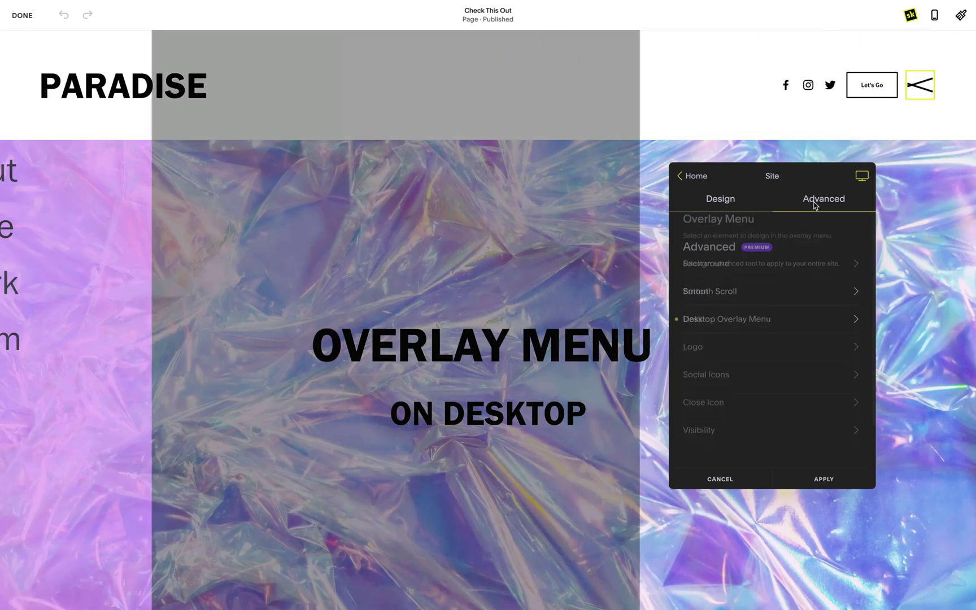
{"action": "left_click", "coordinate": [824, 310]}
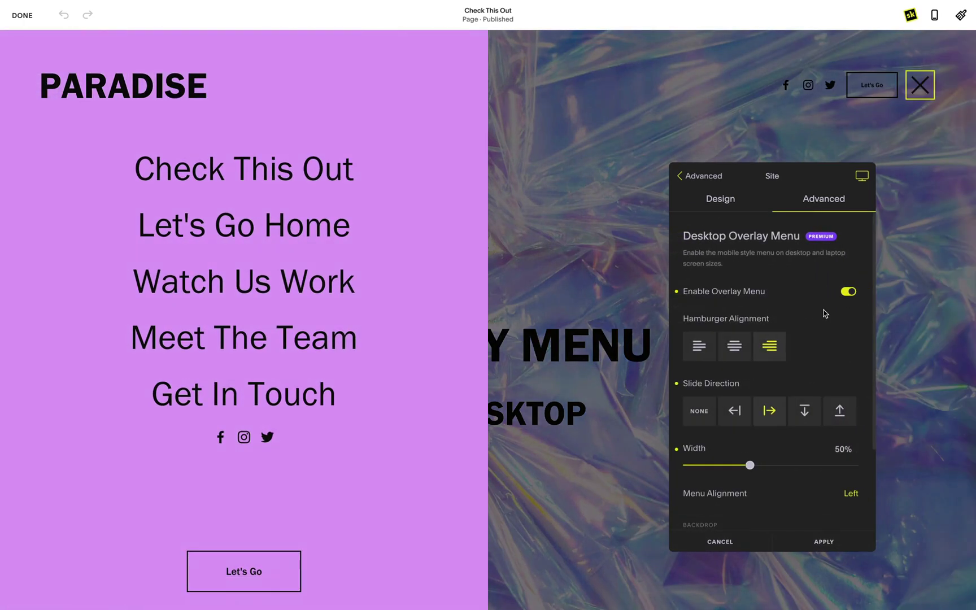
{"action": "left_click", "coordinate": [726, 203]}
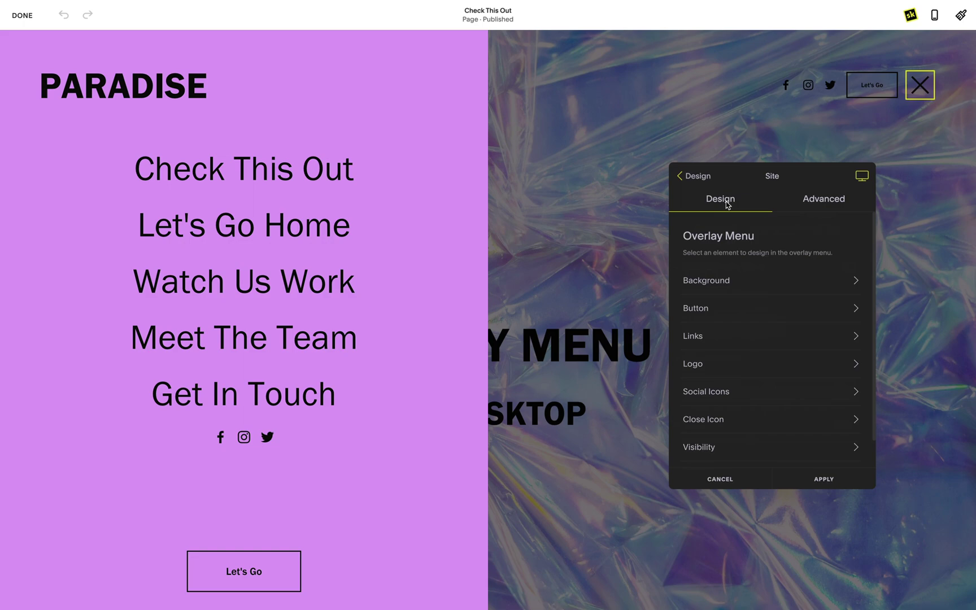
Step: Preview the overlay menu at tablet and mobile sizes, then return to desktop
{"action": "left_click", "coordinate": [841, 177]}
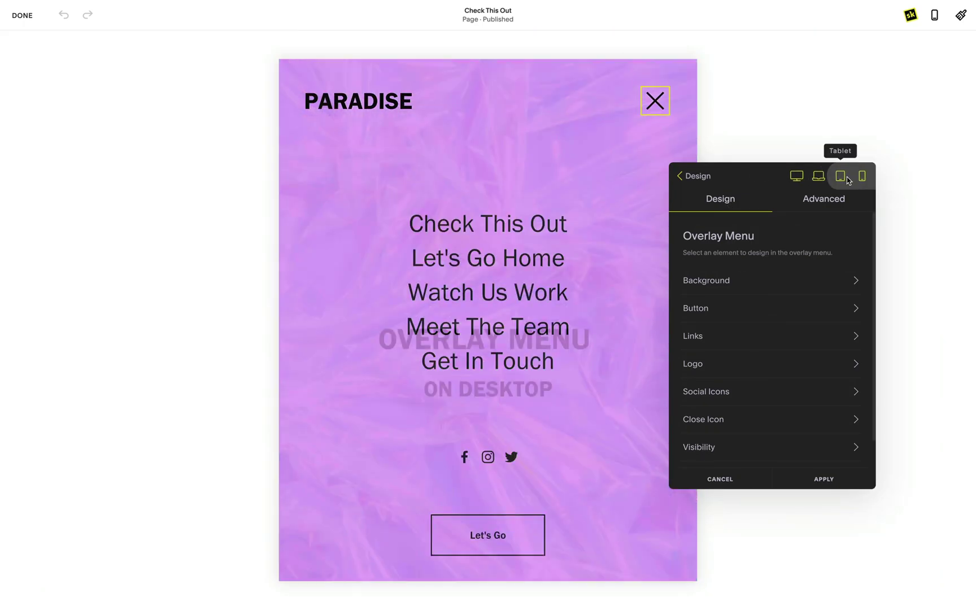
{"action": "left_click", "coordinate": [862, 179]}
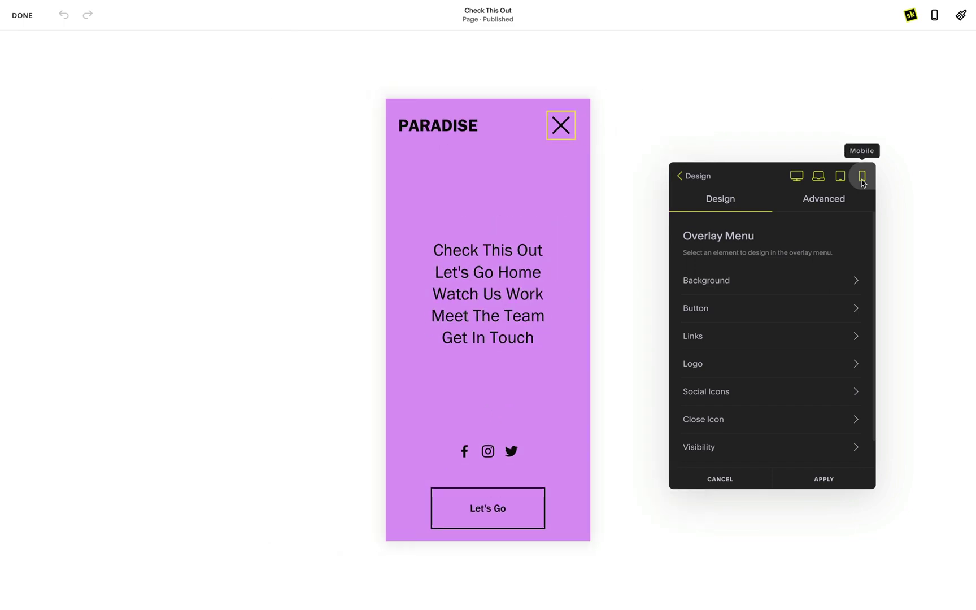
{"action": "left_click", "coordinate": [797, 178]}
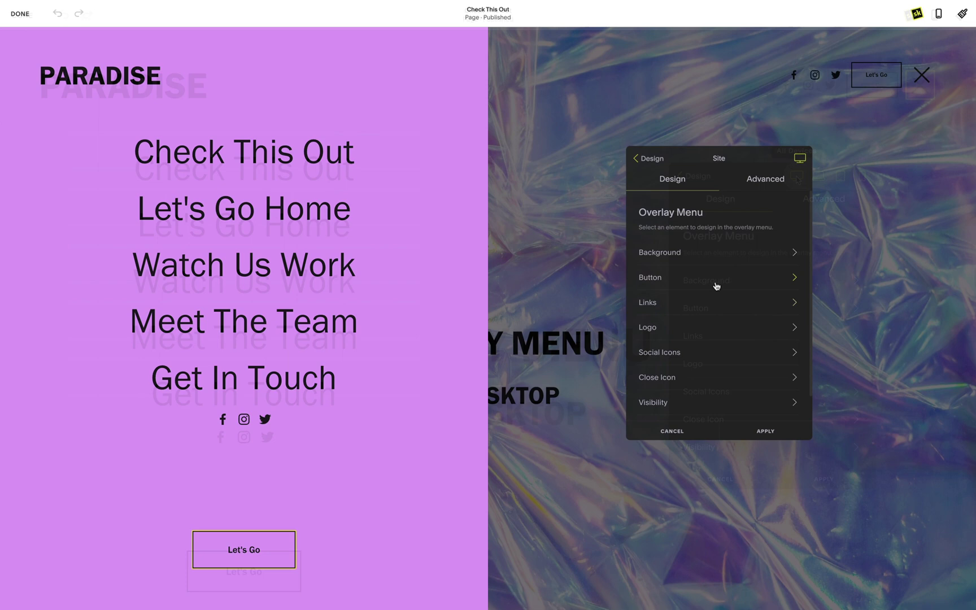
Step: Give the overlay background the lavender swatch at 52% opacity with a 28px blur
{"action": "left_click", "coordinate": [730, 260]}
{"action": "left_click", "coordinate": [731, 261]}
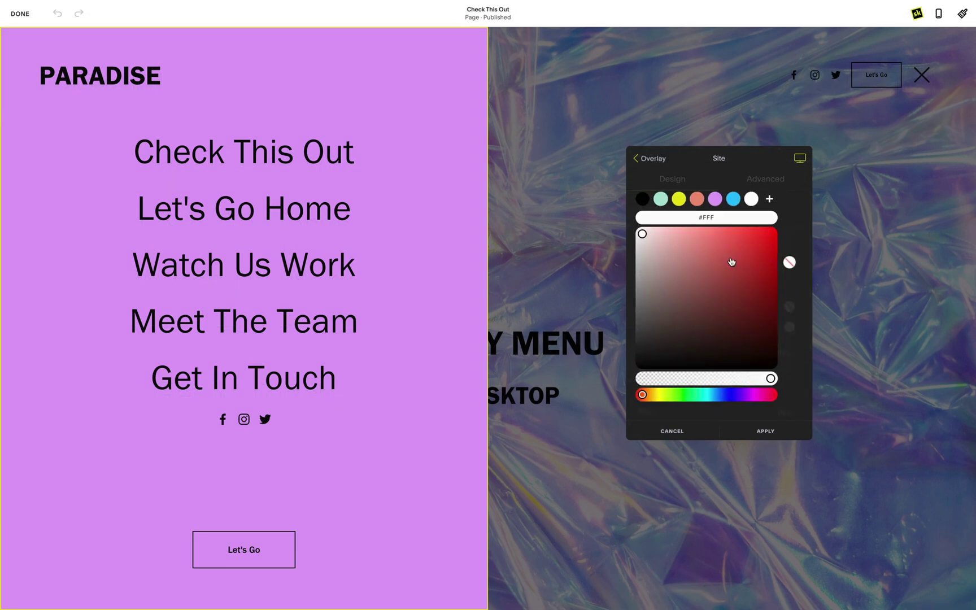
{"action": "left_click", "coordinate": [662, 202]}
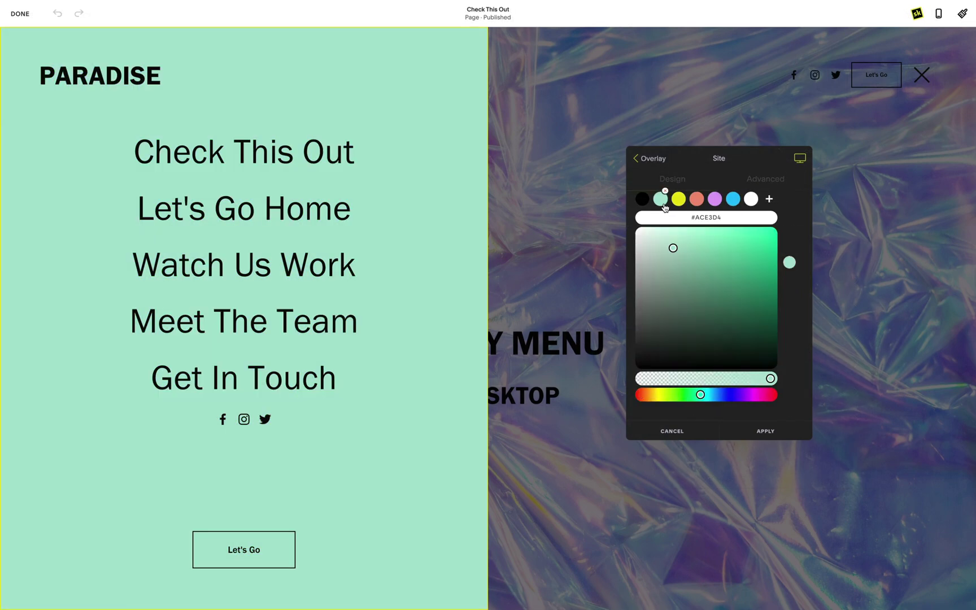
{"action": "left_click", "coordinate": [715, 199]}
{"action": "left_click", "coordinate": [785, 292]}
{"action": "scroll", "coordinate": [785, 339], "scroll_direction": "down", "scroll_amount": 3}
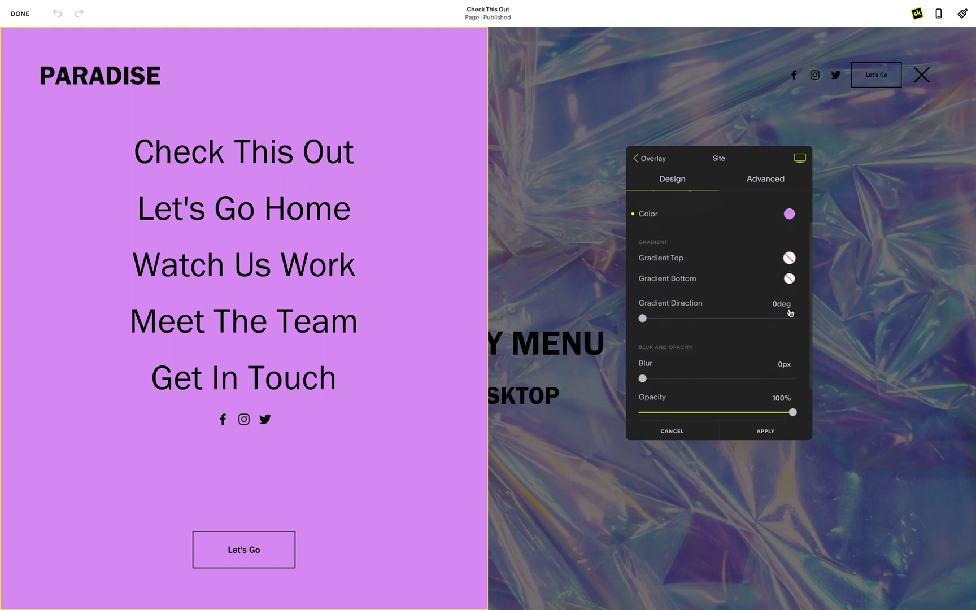
{"action": "left_click_drag", "start_coordinate": [785, 377], "coordinate": [720, 375]}
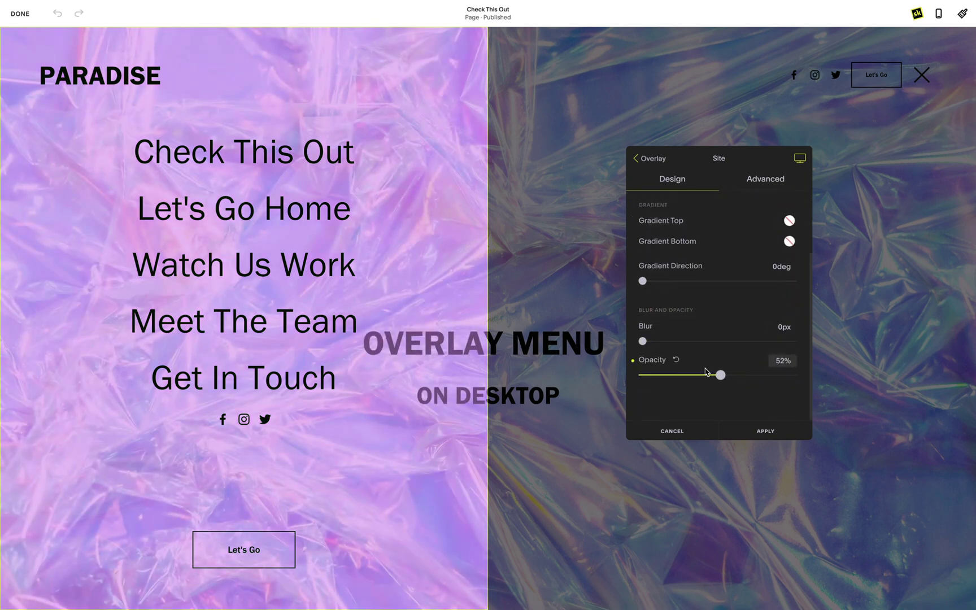
{"action": "left_click_drag", "start_coordinate": [642, 341], "coordinate": [685, 343]}
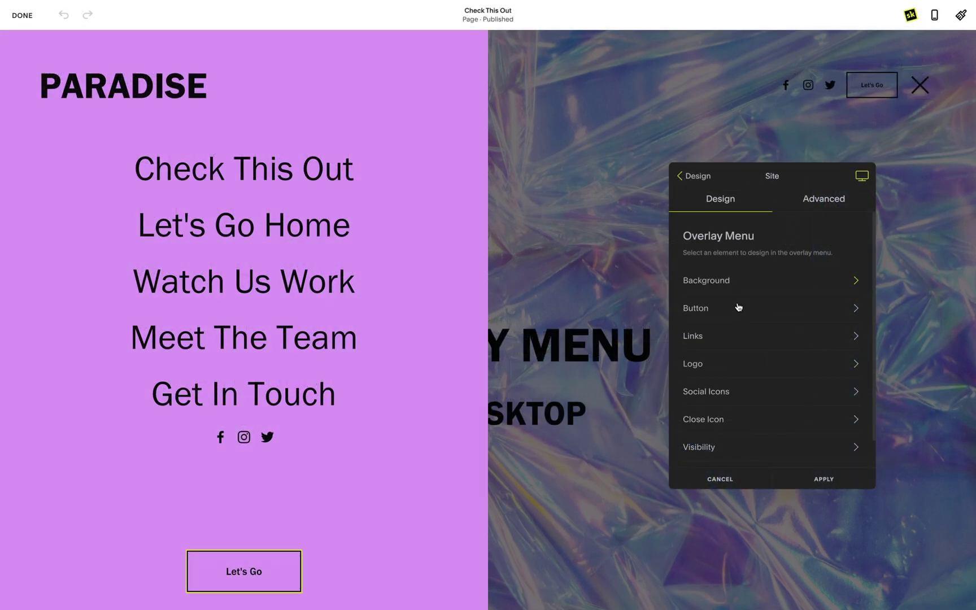
Step: Set the Let's Go button background colour to white
{"action": "left_click", "coordinate": [740, 312]}
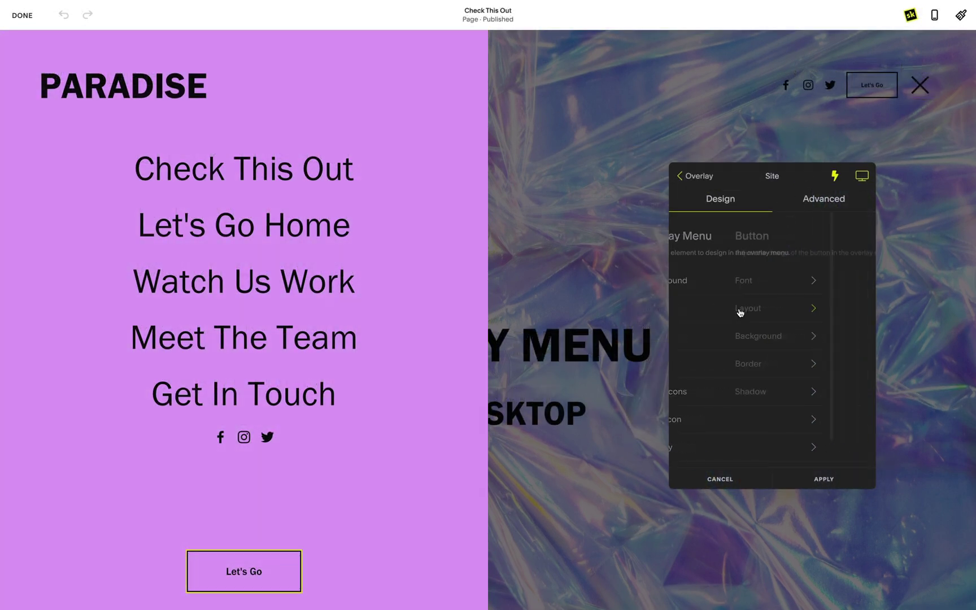
{"action": "left_click", "coordinate": [750, 339]}
{"action": "left_click", "coordinate": [849, 291]}
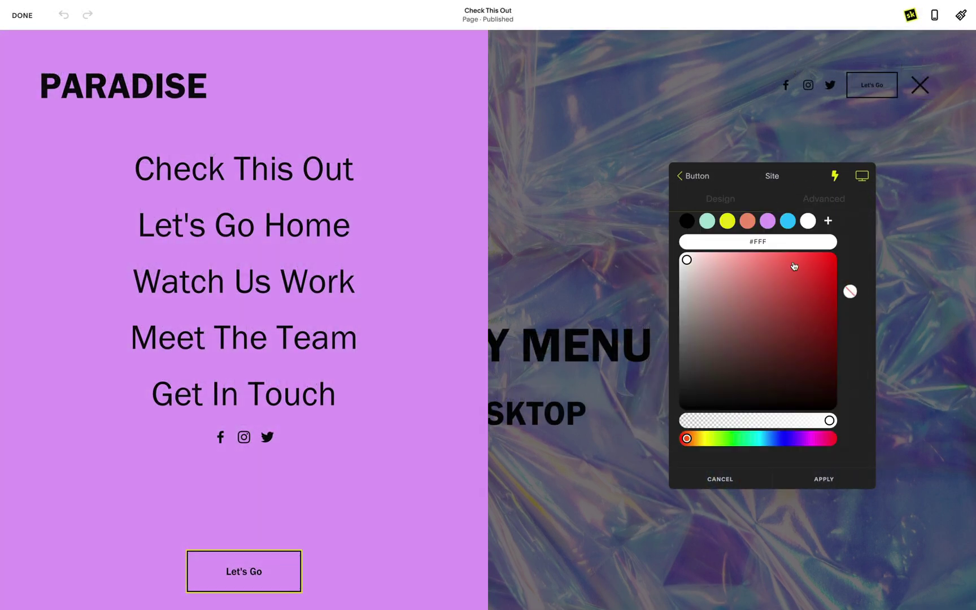
{"action": "left_click", "coordinate": [809, 229]}
{"action": "left_click", "coordinate": [853, 266]}
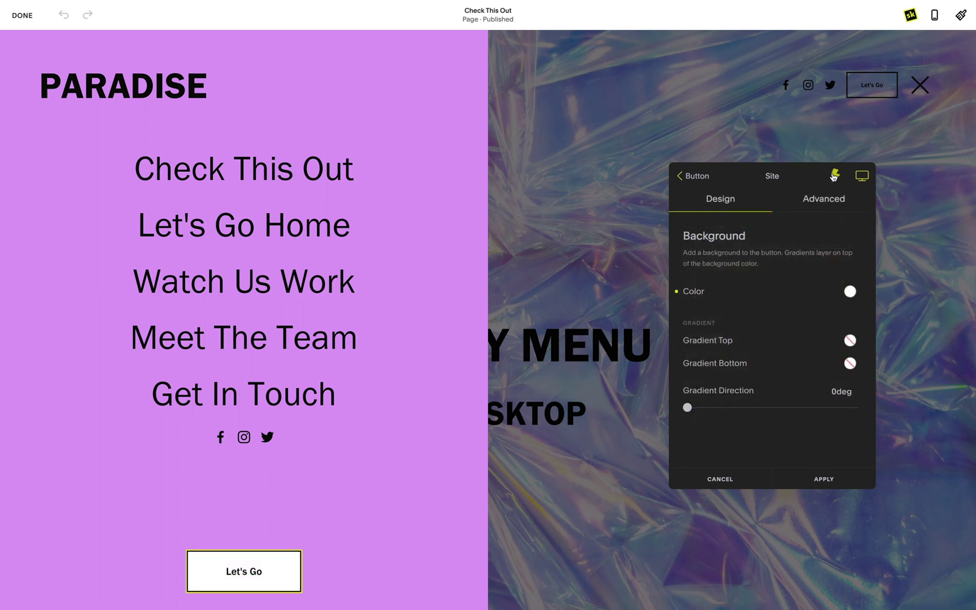
Step: Make the Let's Go button background turn yellow in its hover state
{"action": "left_click", "coordinate": [834, 176]}
{"action": "left_click", "coordinate": [819, 338]}
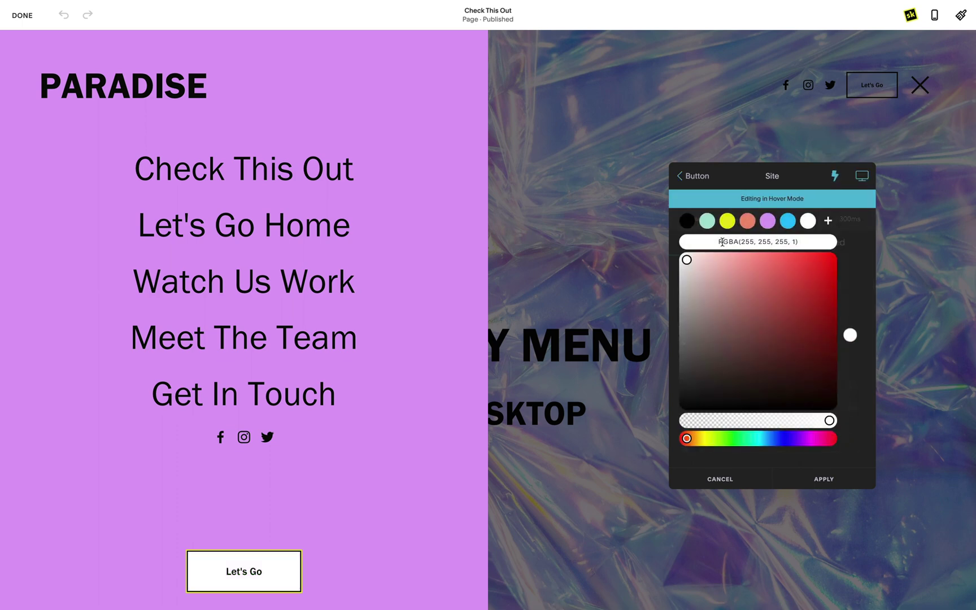
{"action": "left_click", "coordinate": [727, 220]}
{"action": "left_click", "coordinate": [853, 270]}
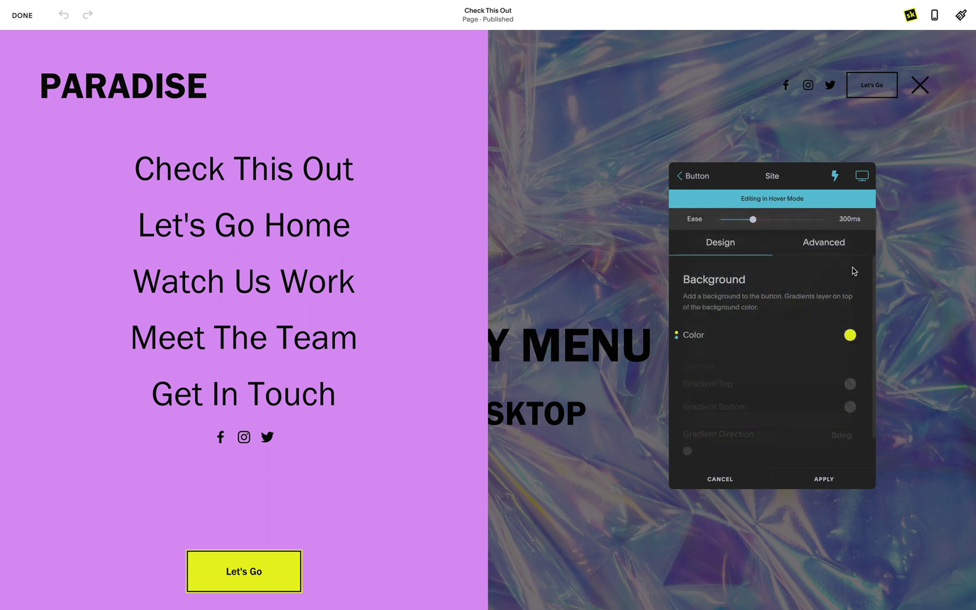
{"action": "left_click", "coordinate": [834, 177]}
{"action": "left_click", "coordinate": [834, 178]}
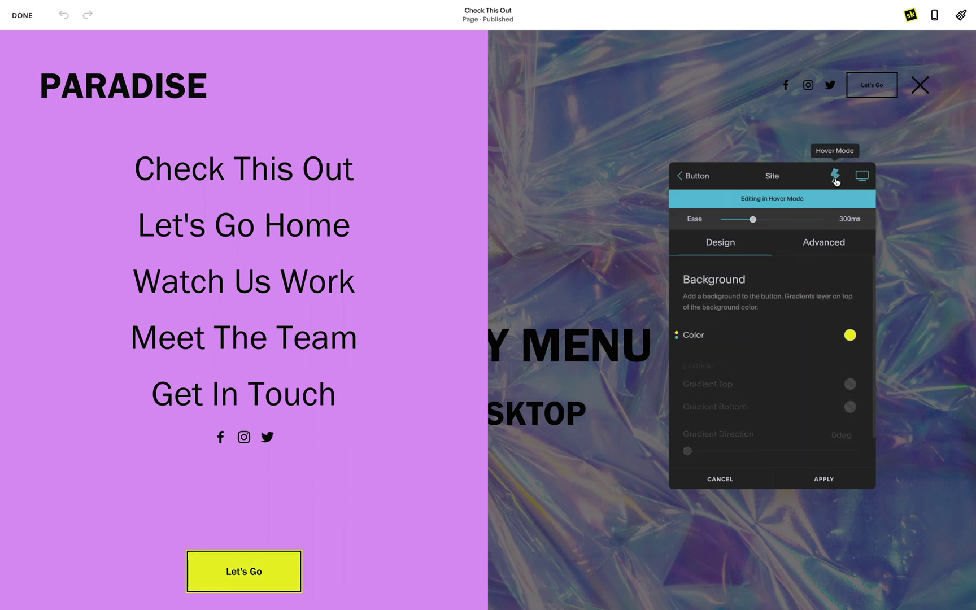
{"action": "left_click", "coordinate": [692, 178]}
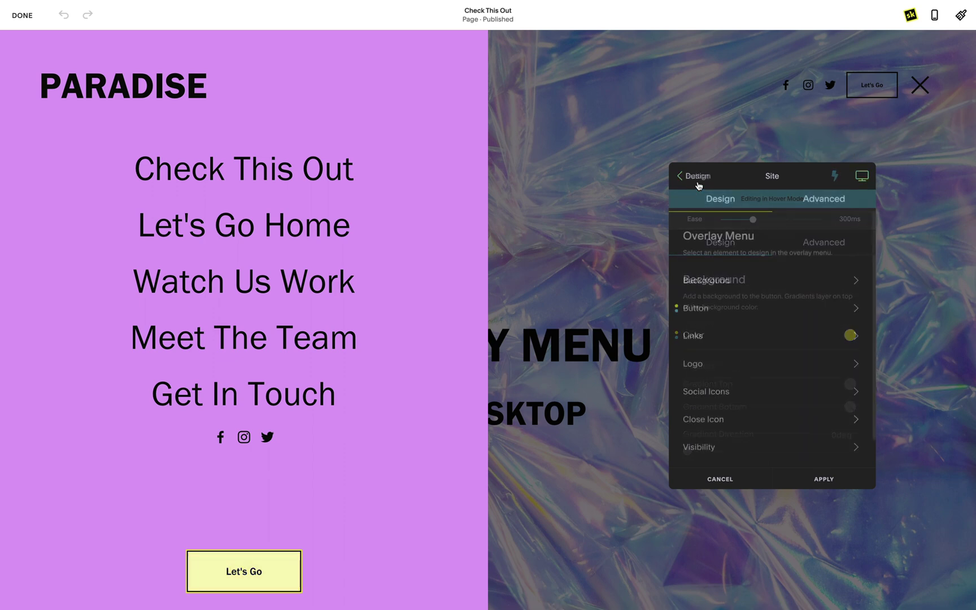
Step: Shrink the overlay menu links to 67% and make them turn yellow #ECE70F on hover
{"action": "left_click", "coordinate": [747, 339]}
{"action": "left_click_drag", "start_coordinate": [771, 326], "coordinate": [743, 328]}
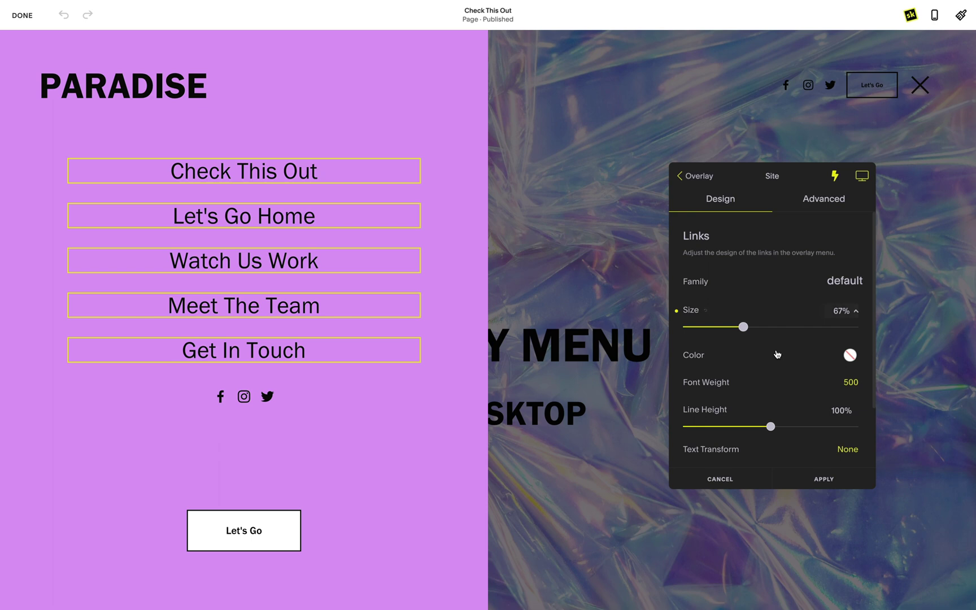
{"action": "left_click", "coordinate": [834, 181]}
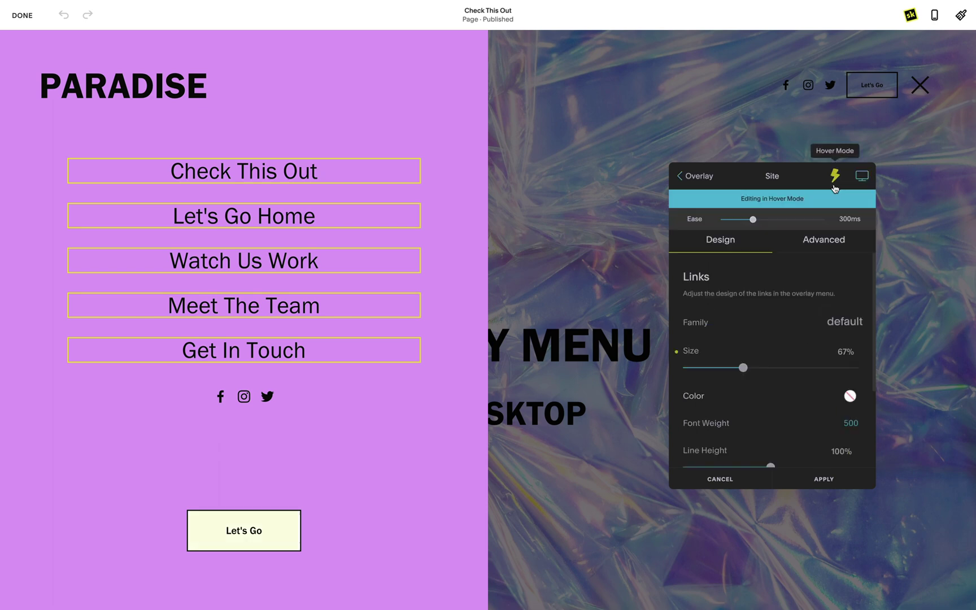
{"action": "left_click", "coordinate": [840, 400]}
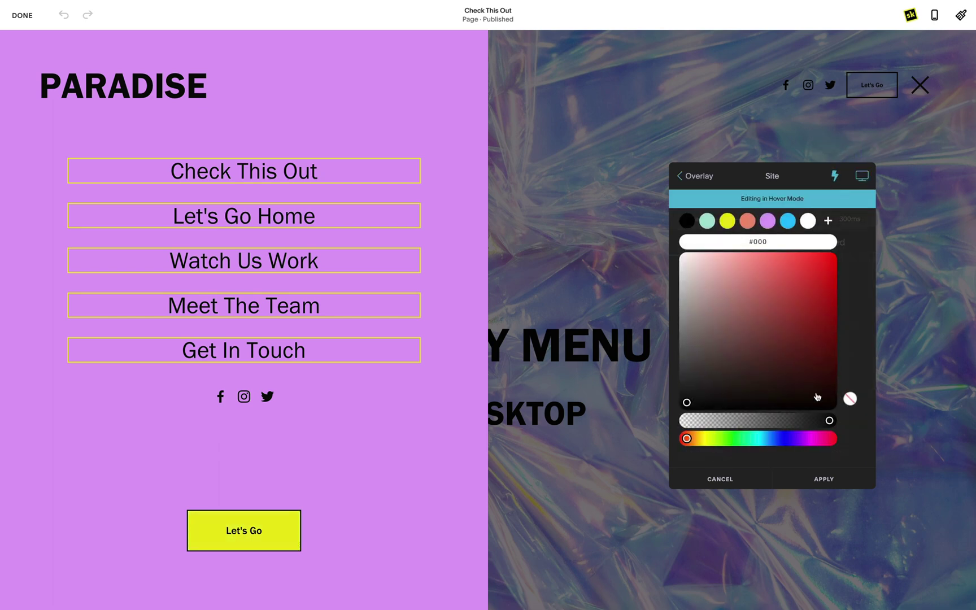
{"action": "left_click", "coordinate": [728, 222]}
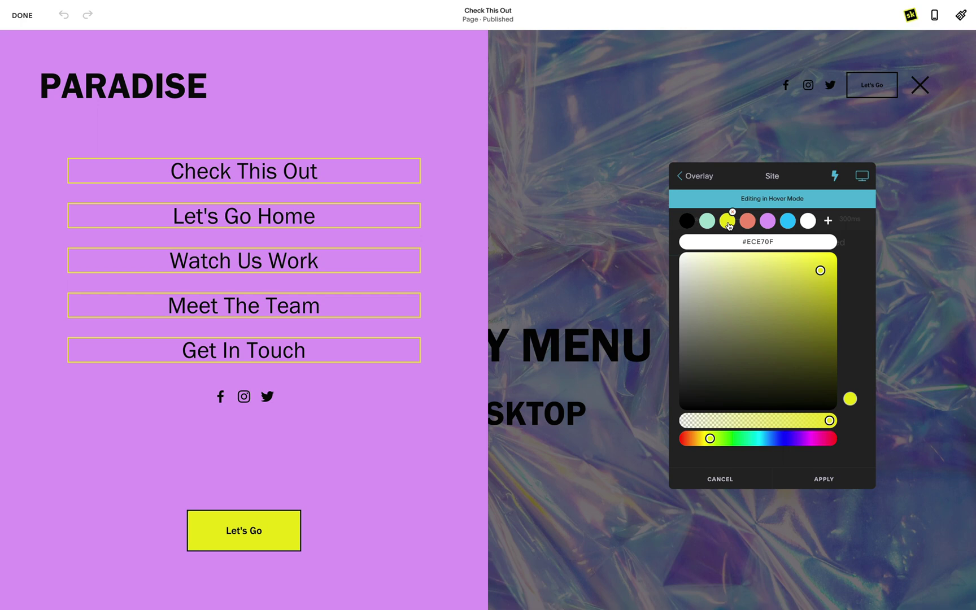
{"action": "left_click", "coordinate": [853, 331]}
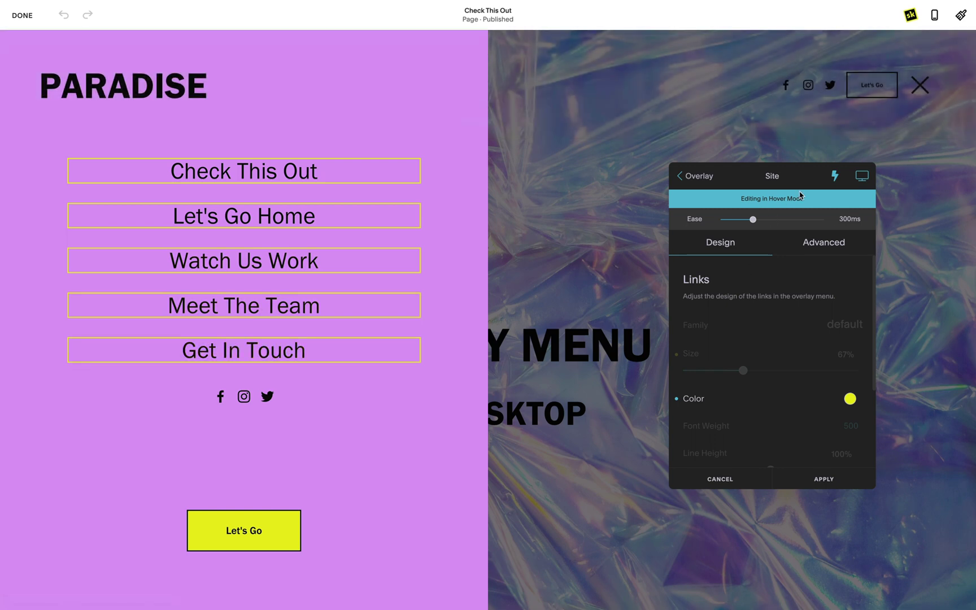
{"action": "left_click", "coordinate": [835, 176]}
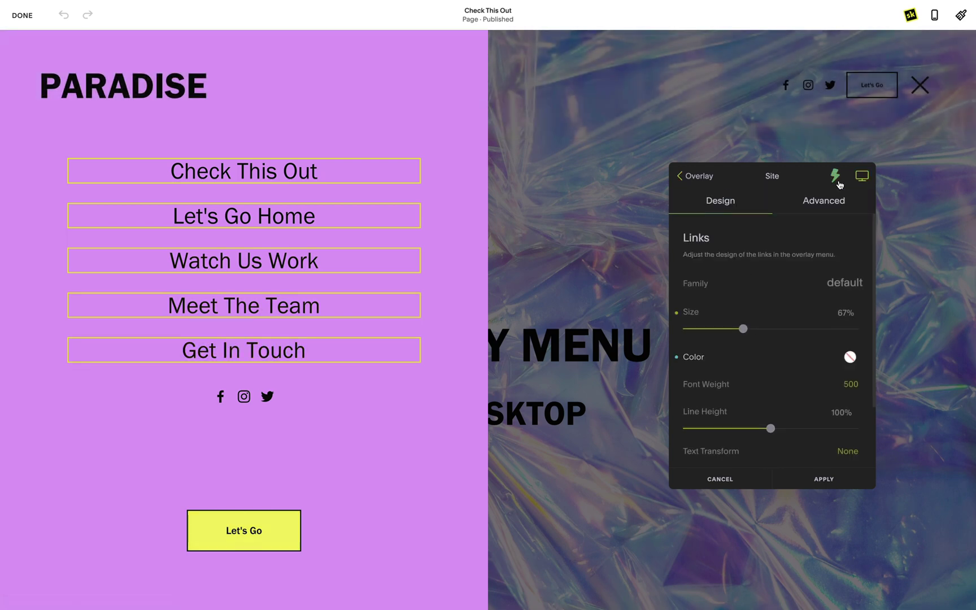
Step: Make the overlay menu social icons white and enlarge them to 39px
{"action": "left_click", "coordinate": [695, 177]}
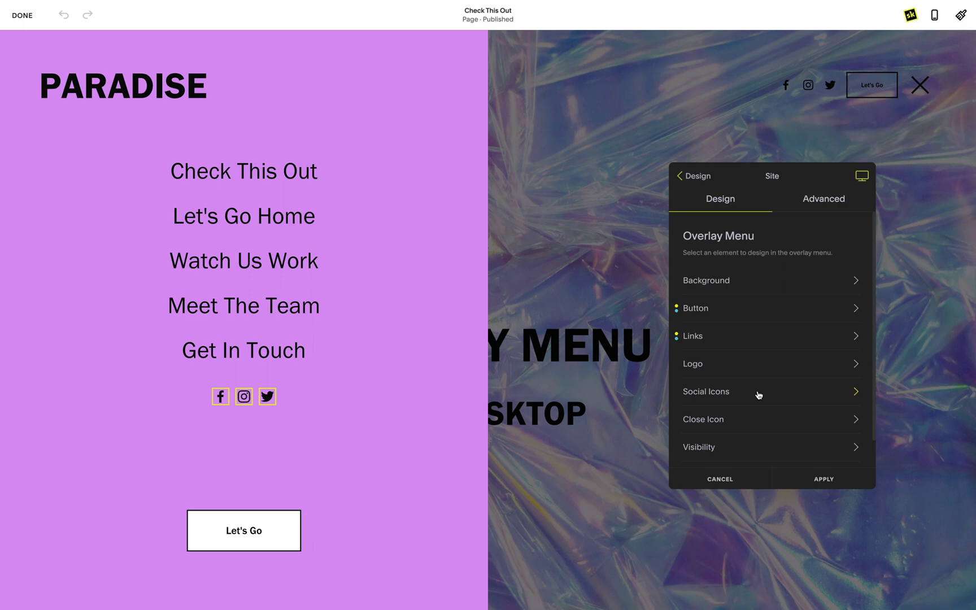
{"action": "left_click", "coordinate": [759, 395]}
{"action": "left_click", "coordinate": [850, 279]}
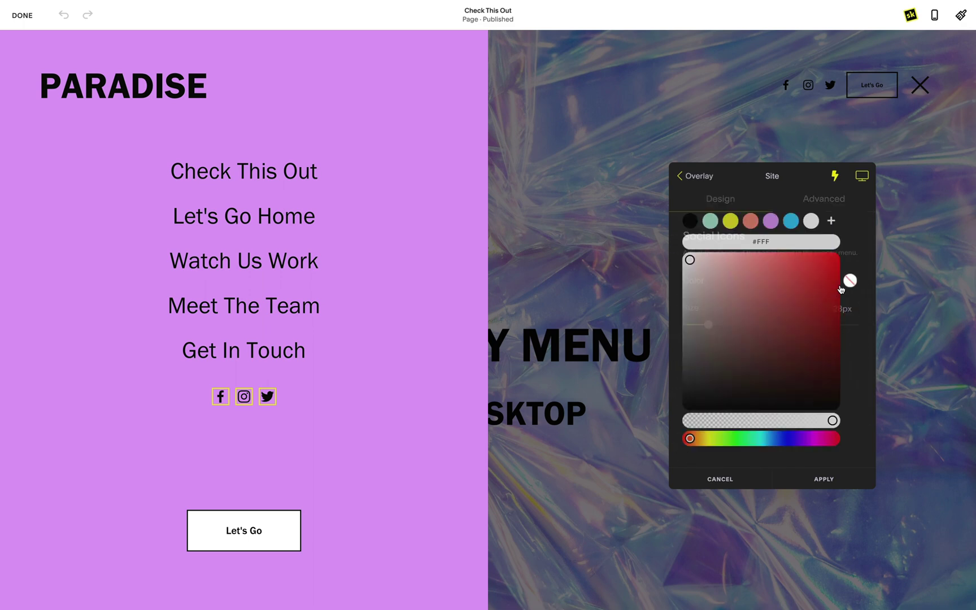
{"action": "left_click", "coordinate": [808, 221]}
{"action": "left_click", "coordinate": [850, 280]}
{"action": "left_click_drag", "start_coordinate": [708, 325], "coordinate": [736, 326]}
Step: Give the social icons a yellow #ECE70F hover colour
{"action": "left_click", "coordinate": [835, 180]}
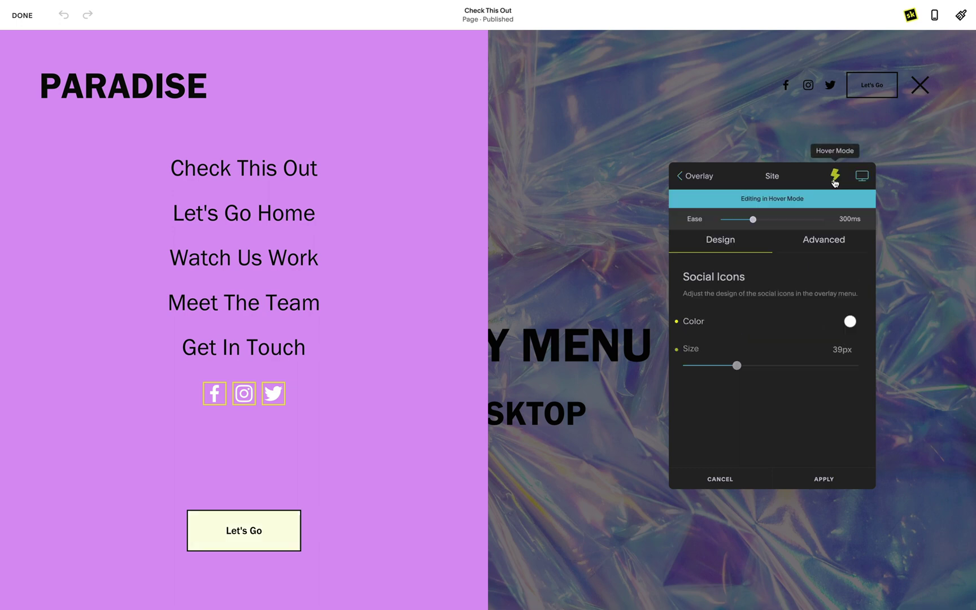
{"action": "left_click", "coordinate": [849, 321]}
{"action": "left_click", "coordinate": [728, 221]}
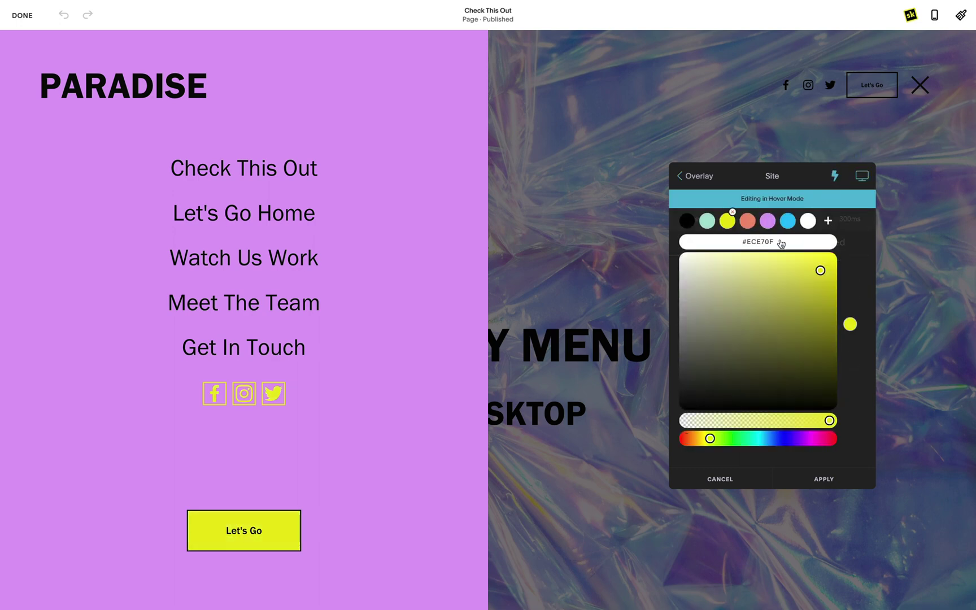
{"action": "left_click", "coordinate": [854, 286]}
{"action": "left_click", "coordinate": [835, 175]}
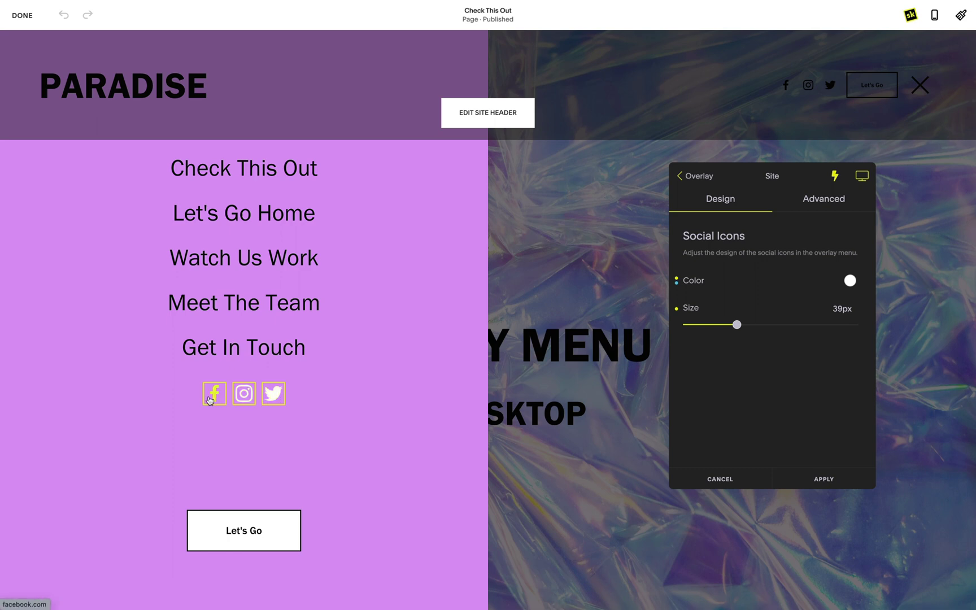
{"action": "left_click", "coordinate": [680, 178]}
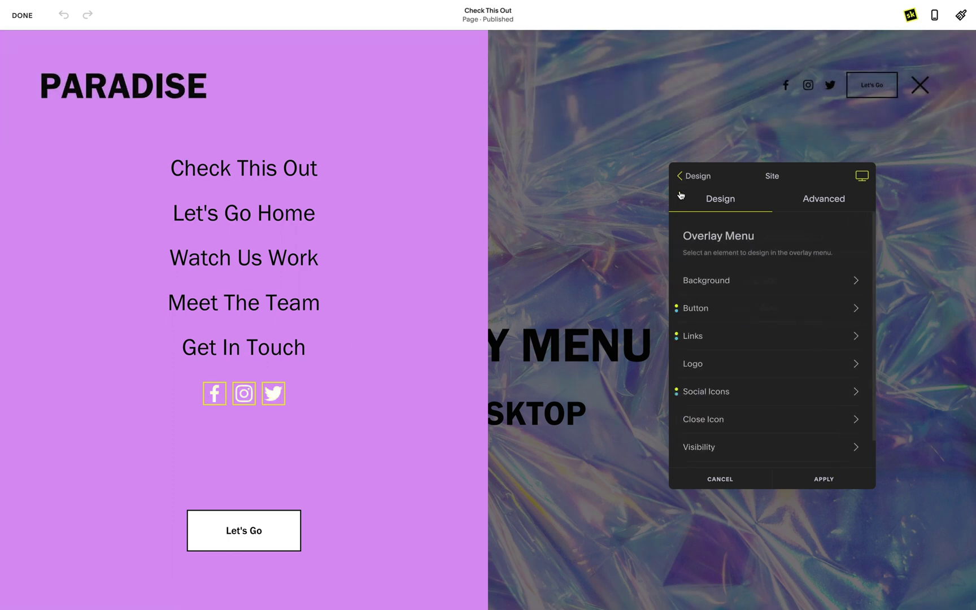
Step: Set the overlay menu close icon colour to the yellow preset #ECE70F
{"action": "left_click", "coordinate": [743, 420]}
{"action": "left_click", "coordinate": [849, 280]}
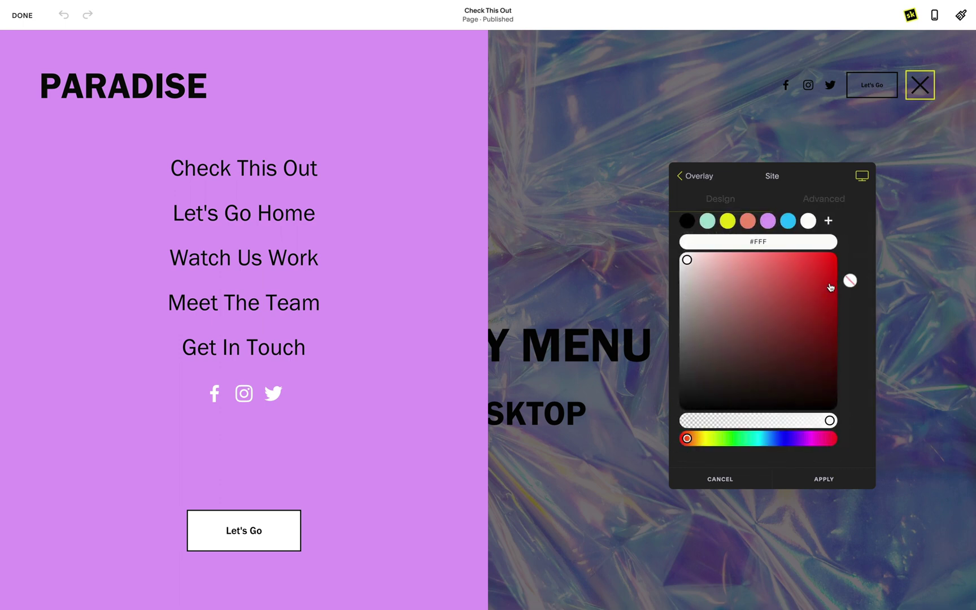
{"action": "left_click", "coordinate": [728, 222]}
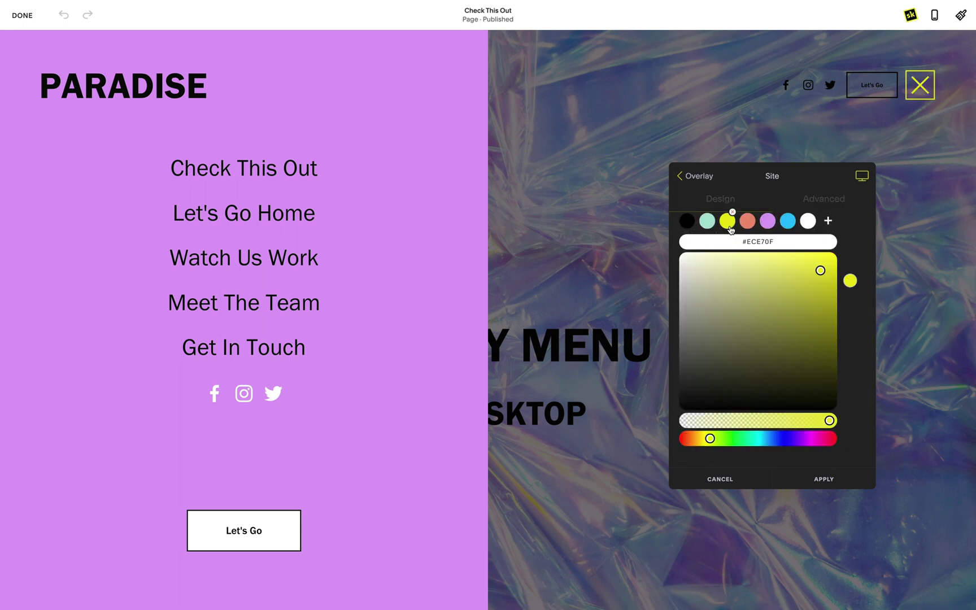
{"action": "left_click", "coordinate": [856, 249]}
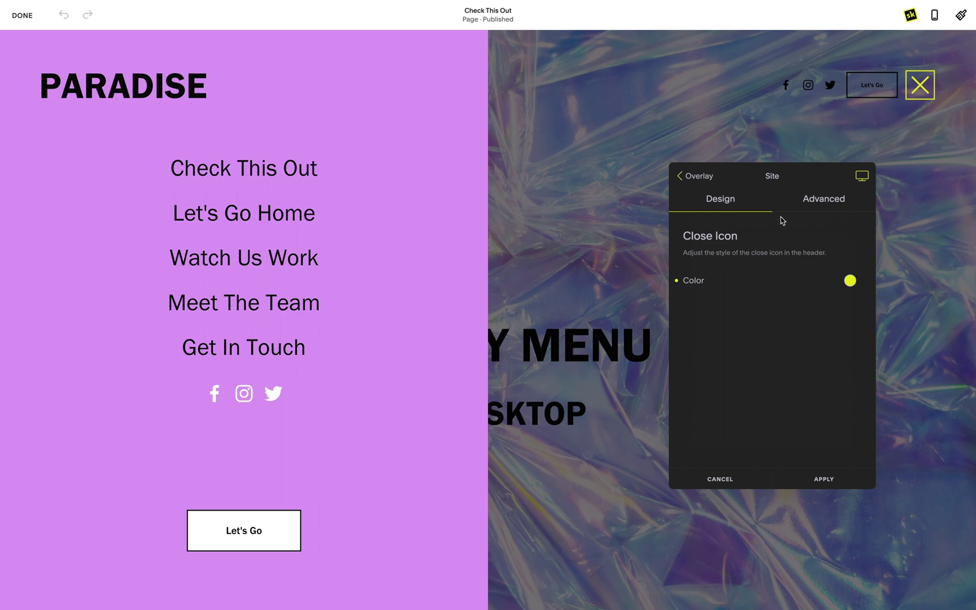
{"action": "left_click", "coordinate": [708, 179]}
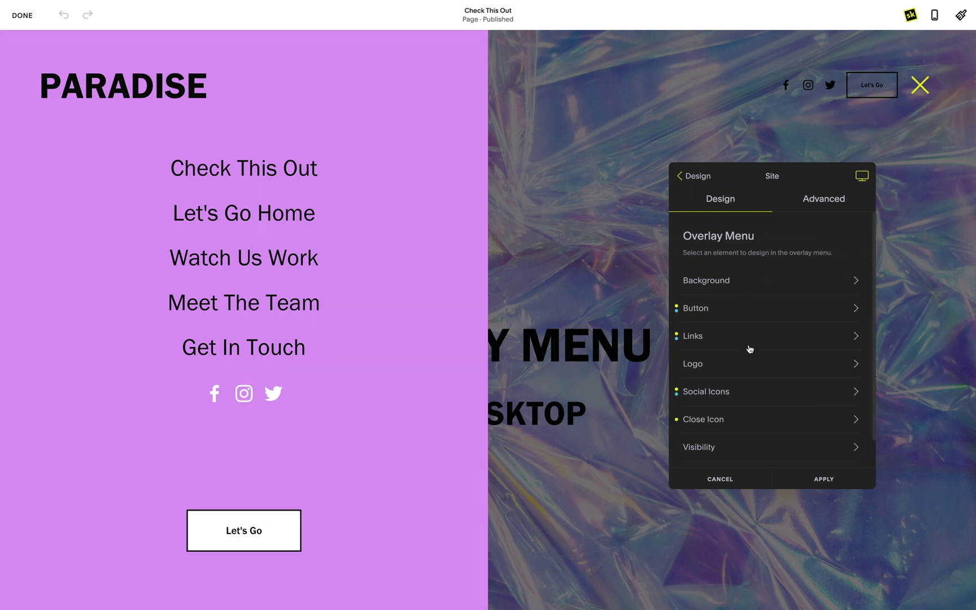
Step: Apply the SquareKicker overlay menu styling changes
{"action": "left_click", "coordinate": [824, 480]}
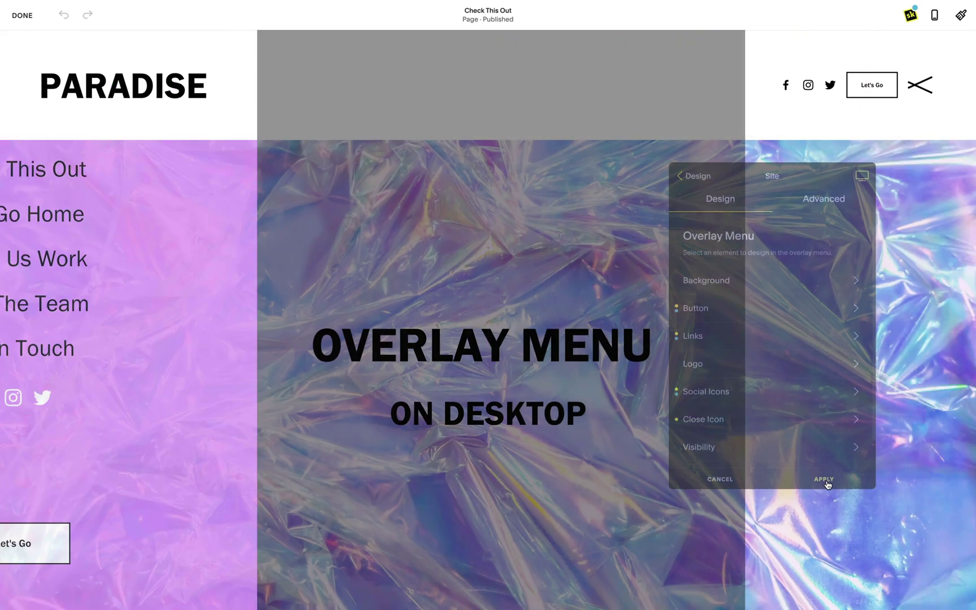